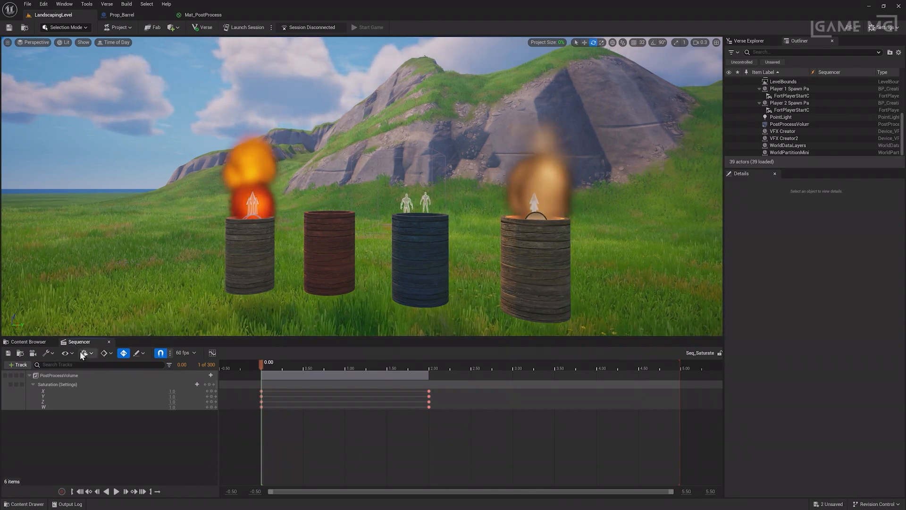
Step: Select the PostProcessVolume's Saturation track in Seq_Saturate and play the sequence from the start to preview the effect
left_click(90, 376)
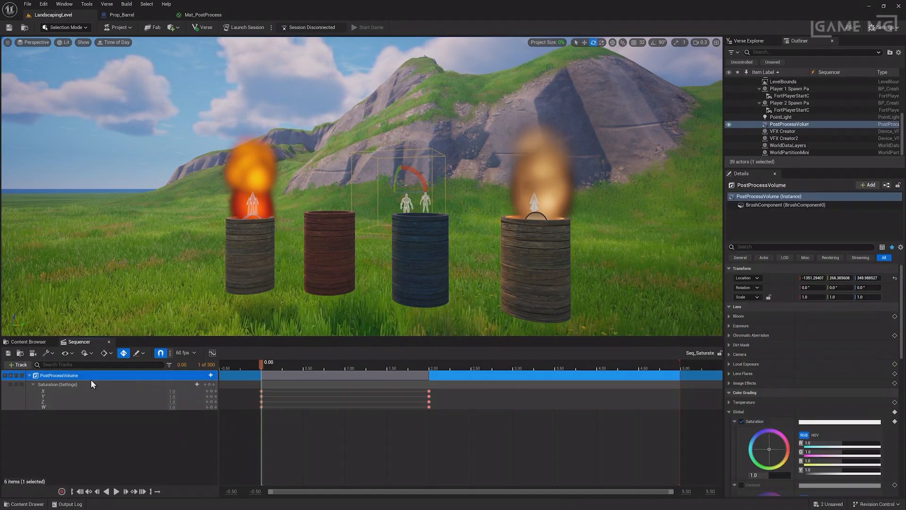
left_click(126, 384)
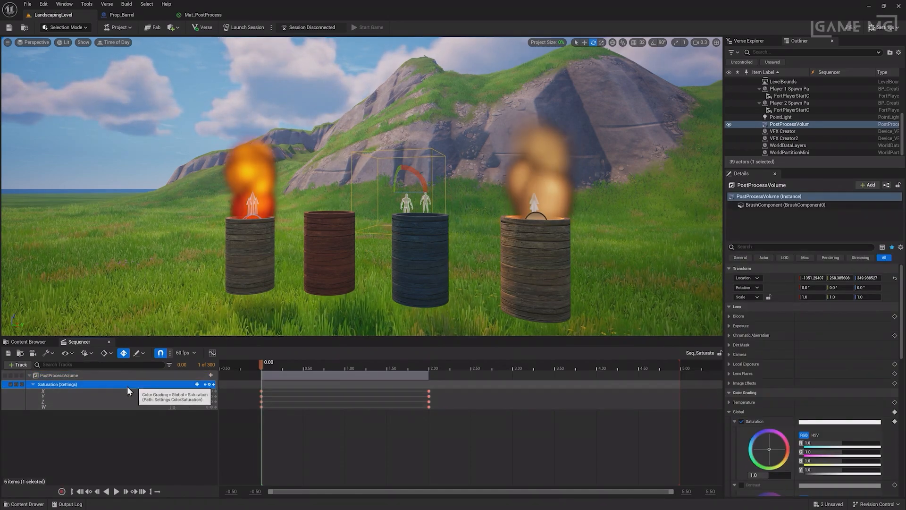
mouse_move(261, 367)
left_mouse_down()
mouse_move(499, 366)
mouse_move(260, 376)
left_mouse_up()
key("space")
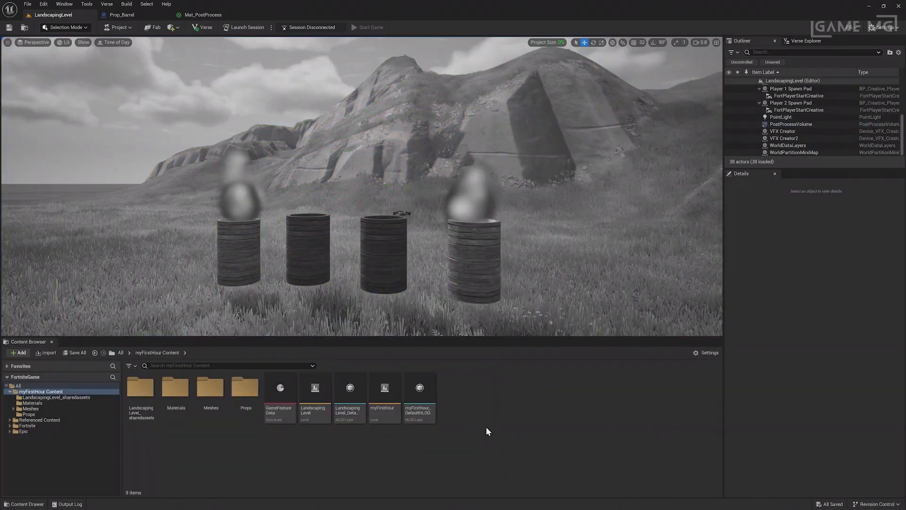
Step: Create a folder called Sequences in the myFirstHour Content folder and open it
right_click(486, 427)
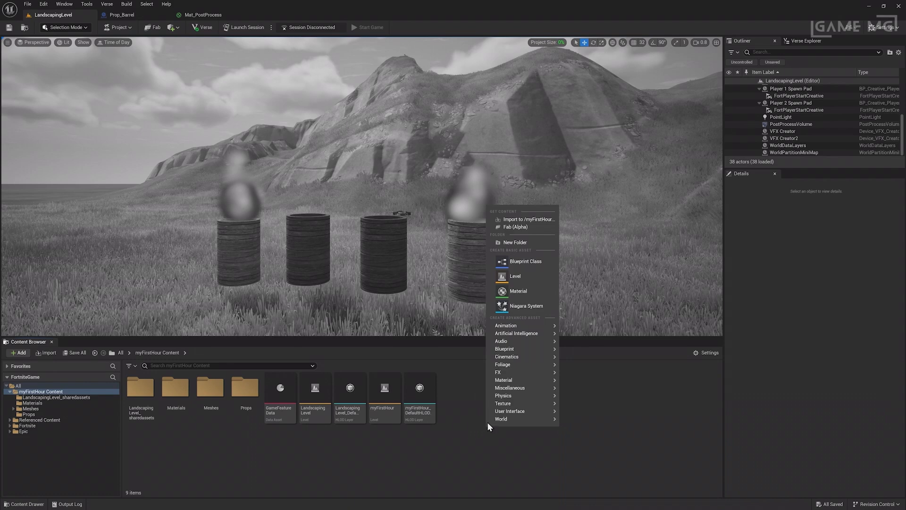
left_click(527, 243)
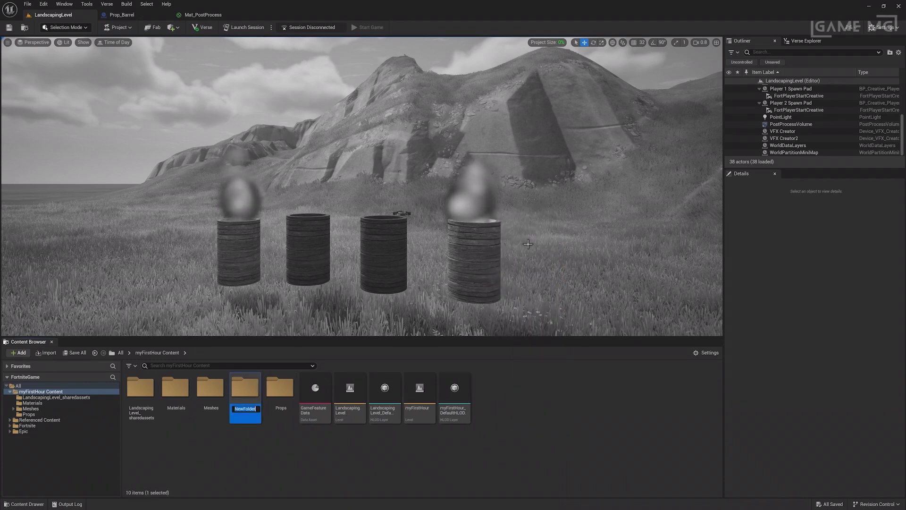
type("Sequence")
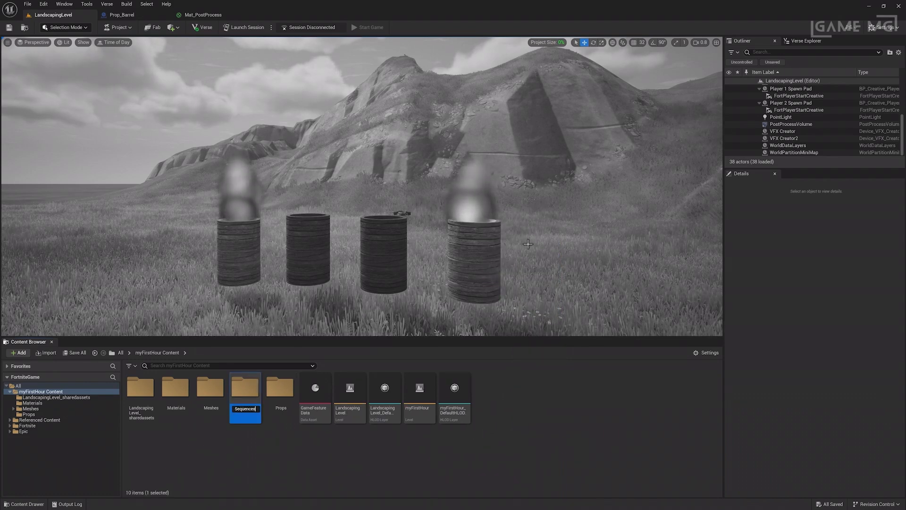
type("s")
key("Return")
key("Return")
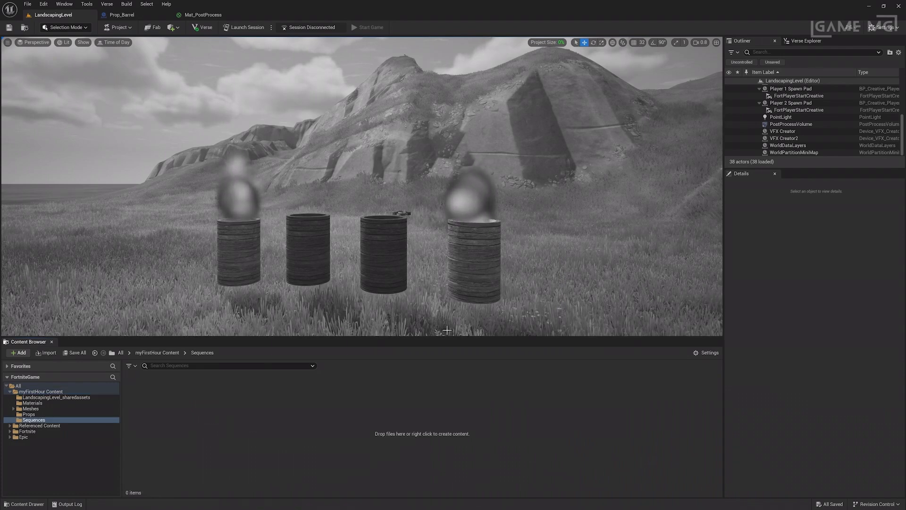
Step: Create a Level Sequence named Seq_Saturate in the Sequences folder
right_click(311, 427)
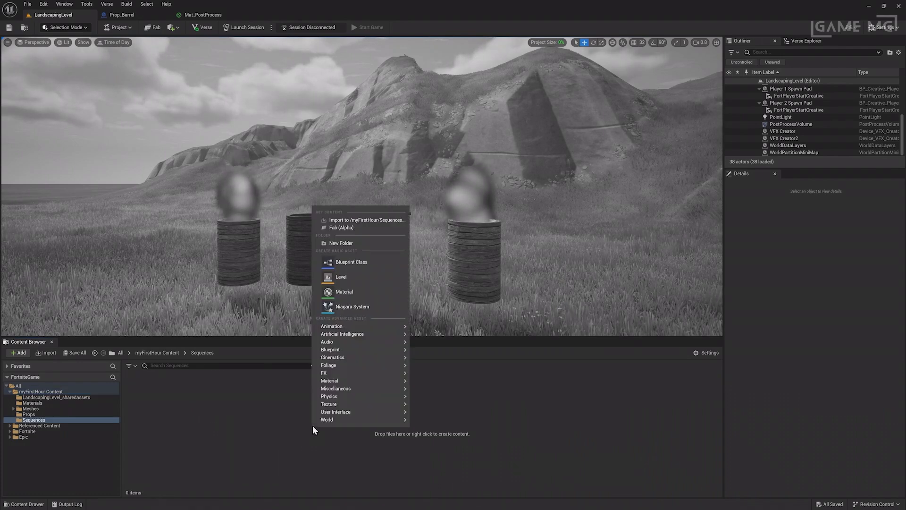
mouse_move(367, 360)
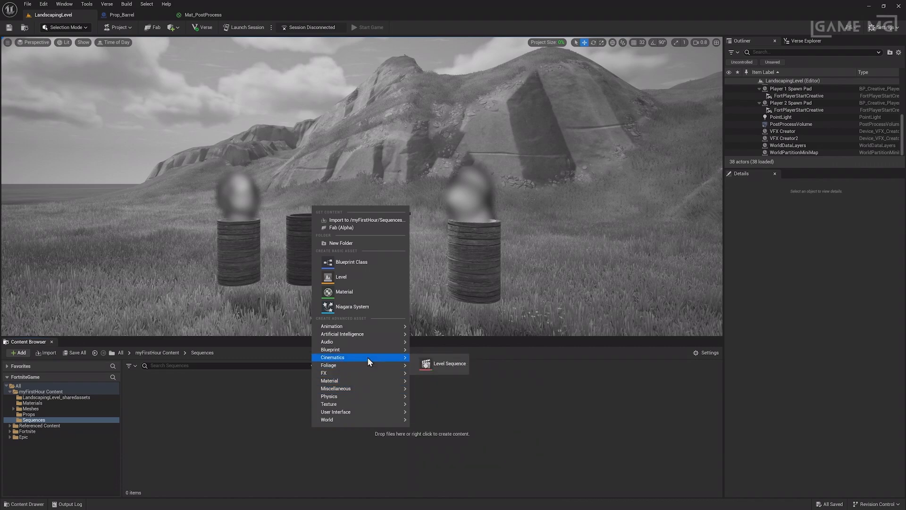
left_click(422, 361)
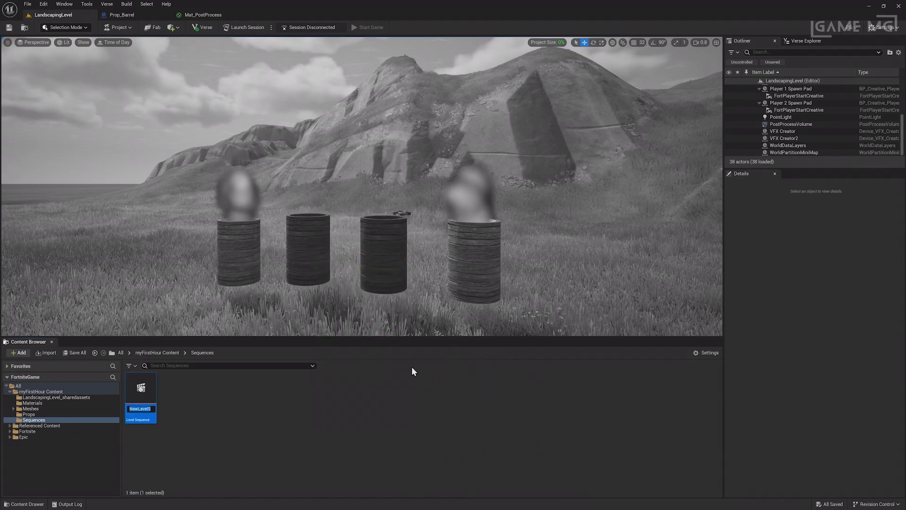
type("Seq_")
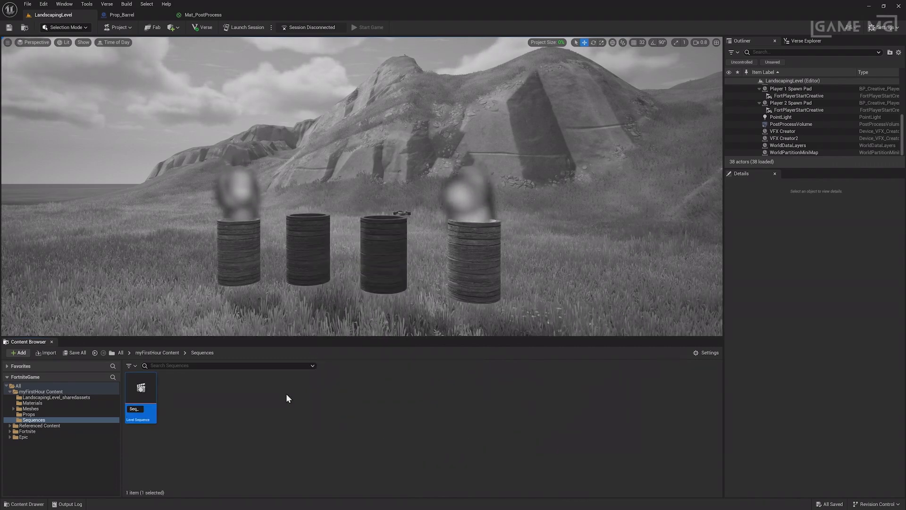
type("Saturat")
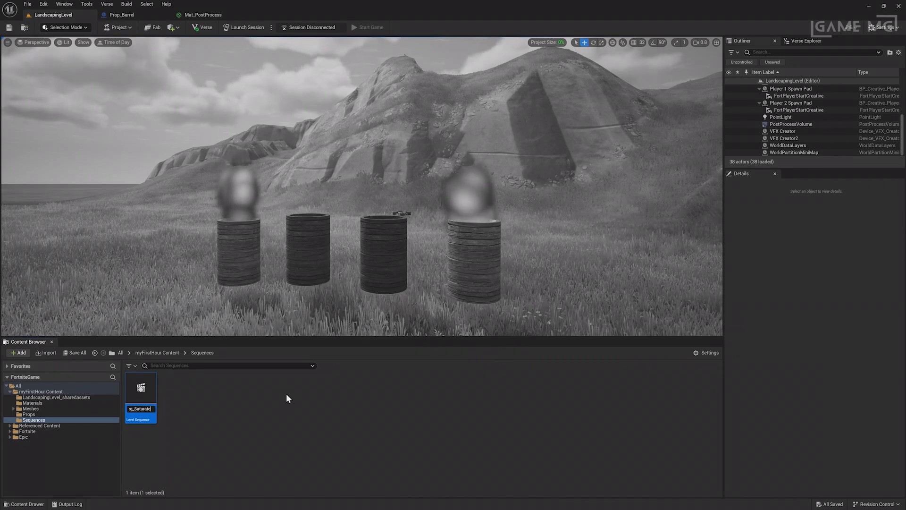
type("e")
key("Return")
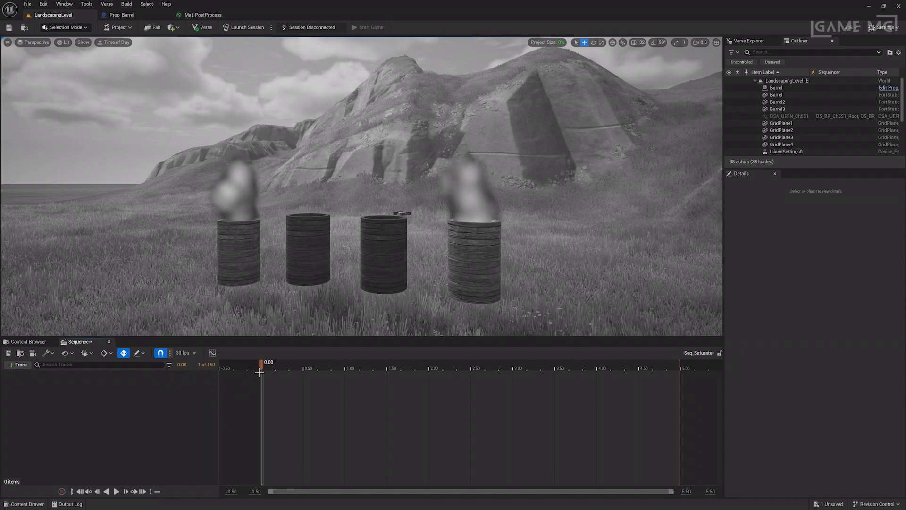
Step: Return the playhead to 0.00 and add the level's PostProcessVolume to the sequence as an actor track
left_click_drag(325, 369, 261, 371)
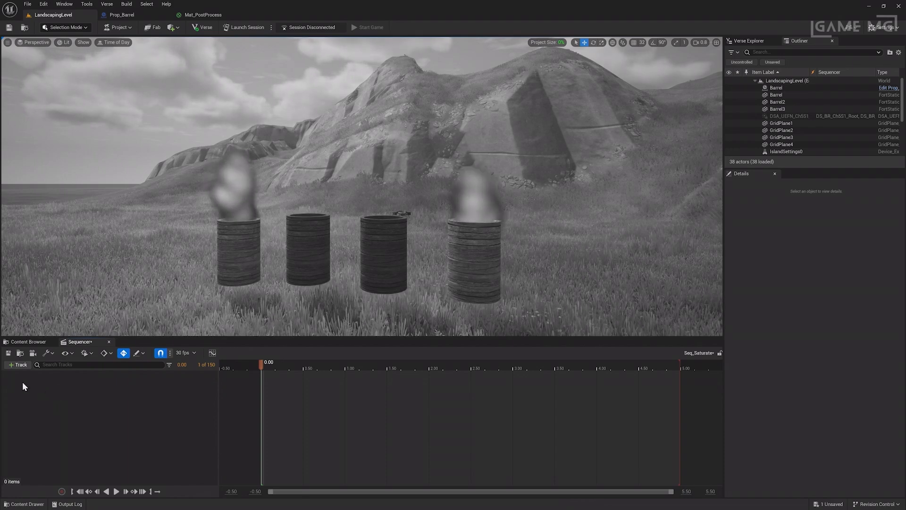
left_click(11, 368)
mouse_move(31, 375)
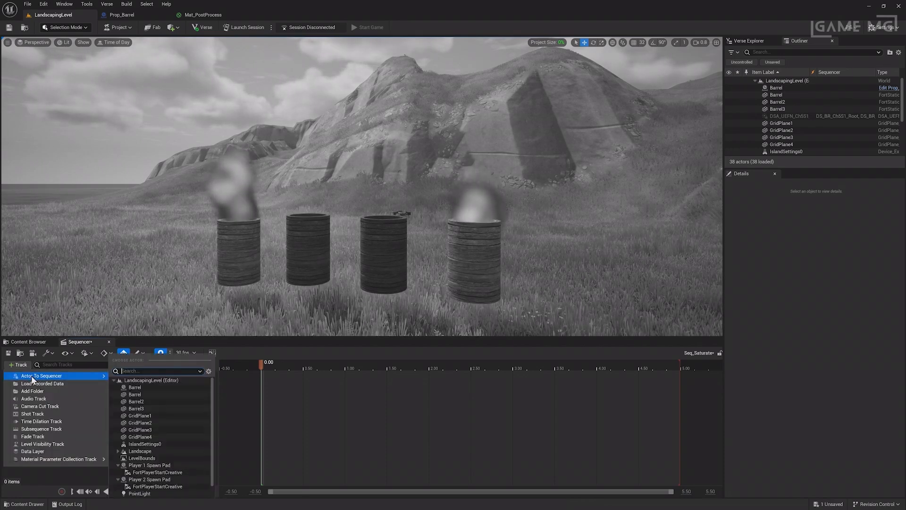
scroll(171, 415, "down", 2)
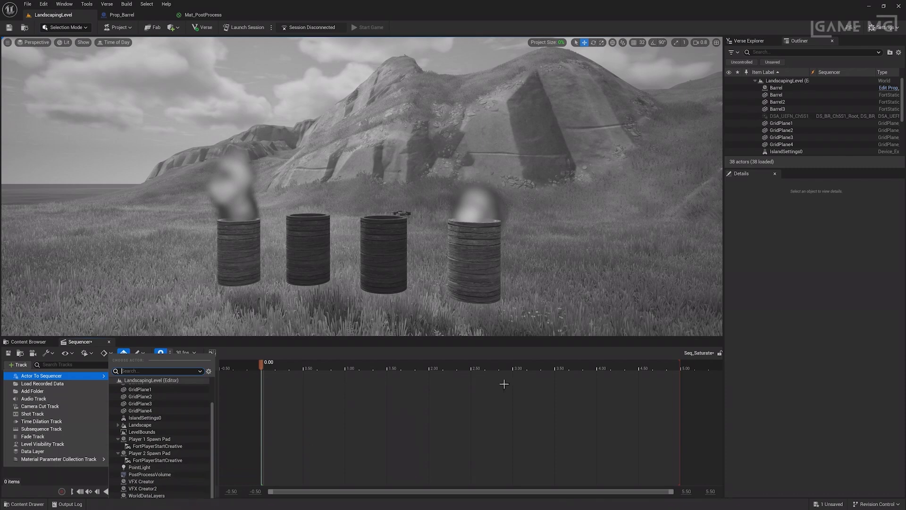
scroll(876, 122, "down", 4)
left_click(868, 123)
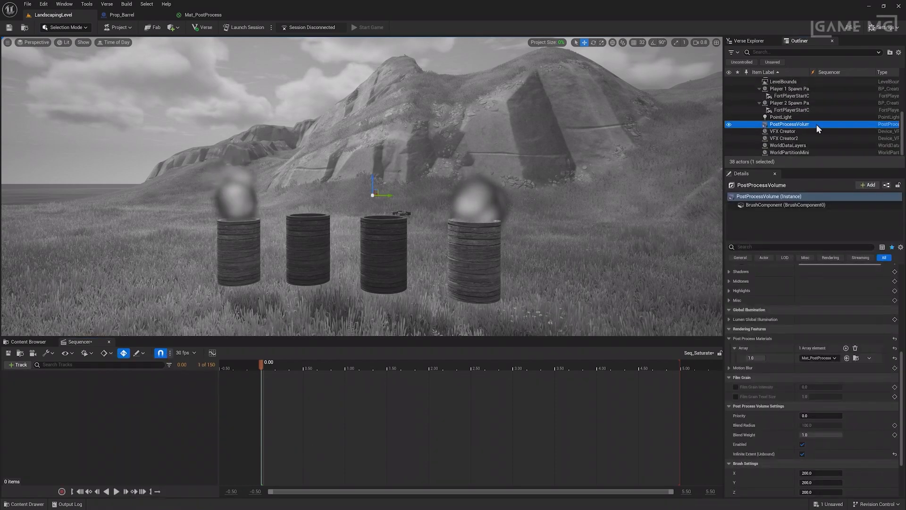
left_click_drag(809, 124, 178, 403)
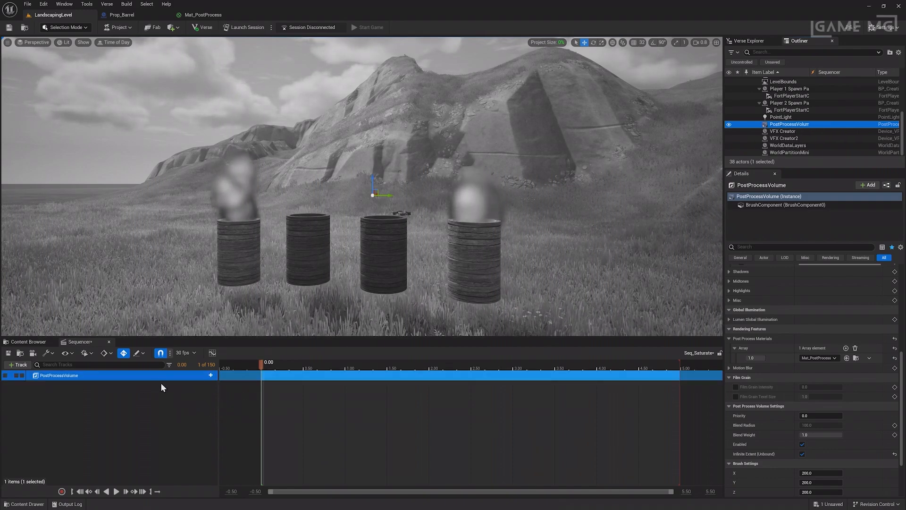
Step: Clear the PostProcessVolume's post process materials array and add a global color grading Saturation track to it in the sequence
left_click(151, 375)
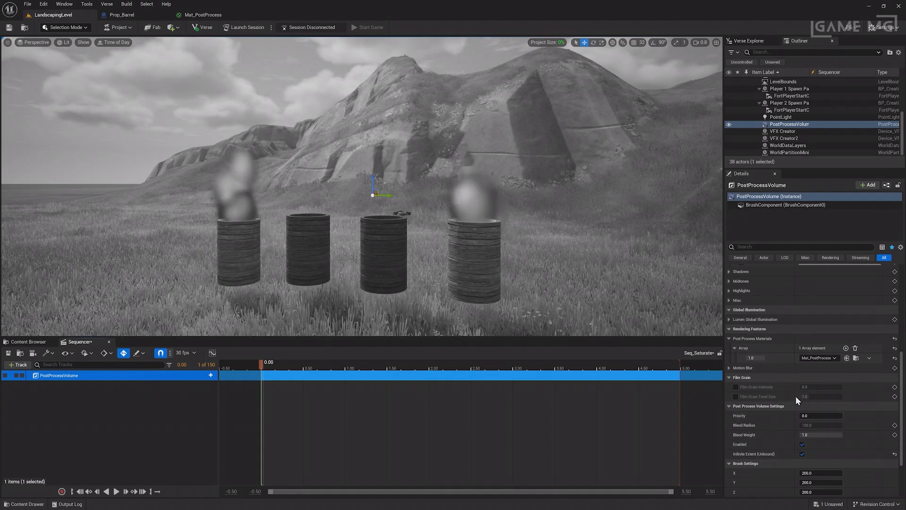
left_click(856, 349)
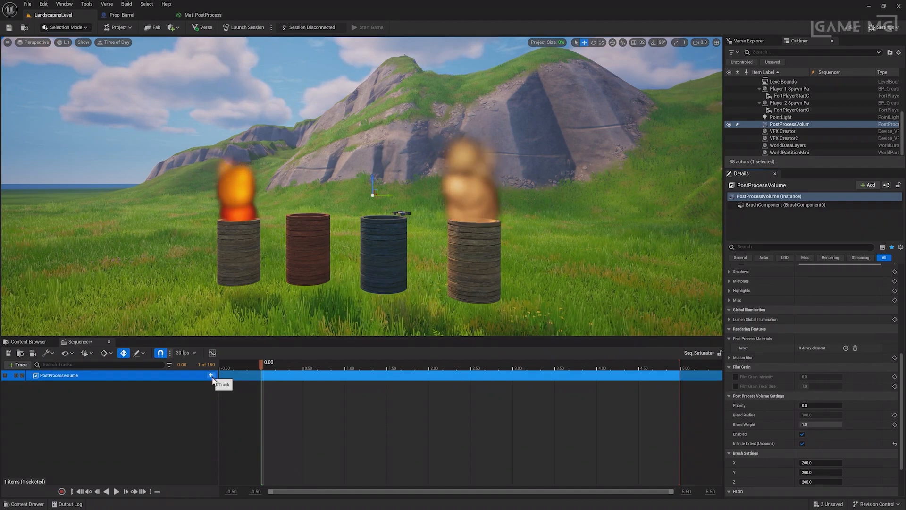
left_click(211, 375)
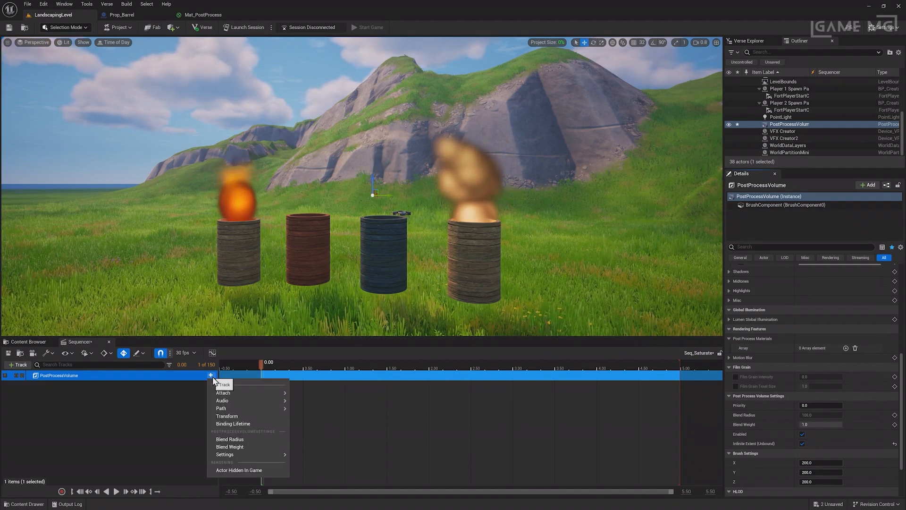
mouse_move(263, 391)
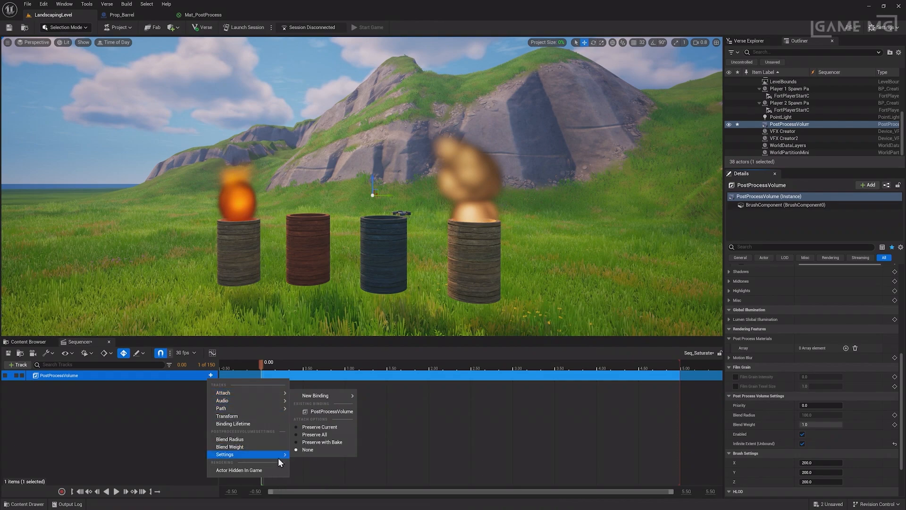
mouse_move(278, 457)
mouse_move(324, 456)
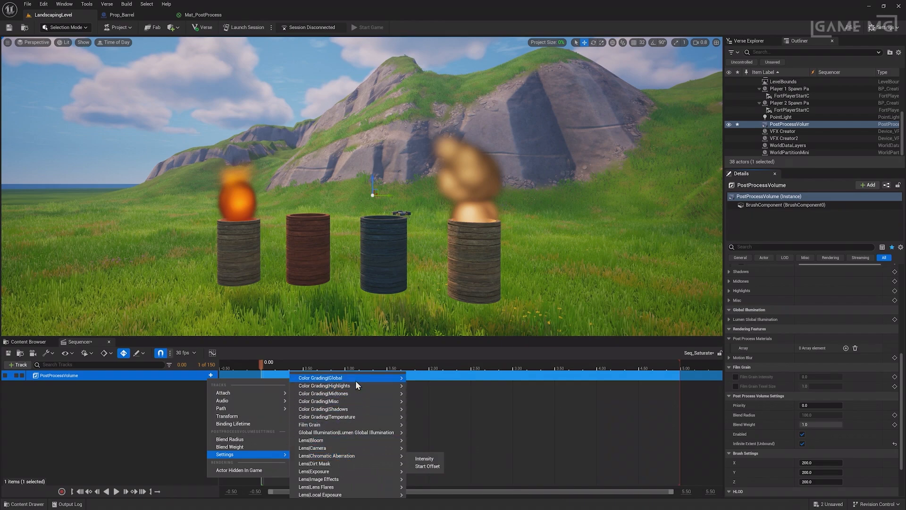
mouse_move(357, 383)
left_click(421, 397)
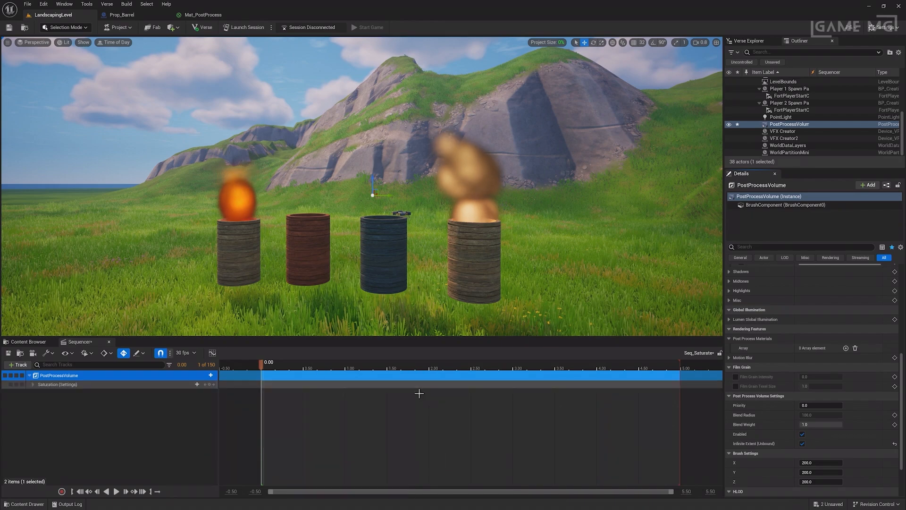
Step: Keyframe the volume's global Saturation at 1.0 at the start of the sequence and expand its X, Y, Z and W channels
scroll(777, 388, "up", 6)
scroll(786, 394, "up", 1)
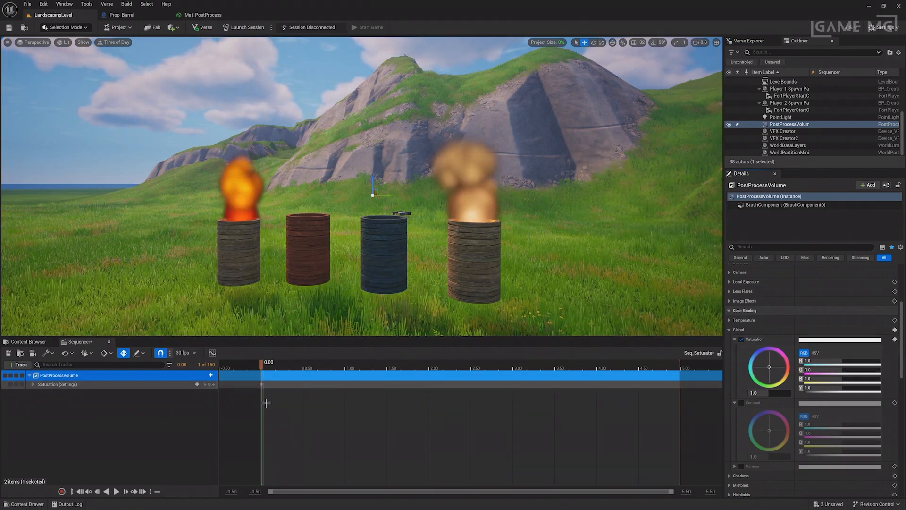
double_click(33, 384)
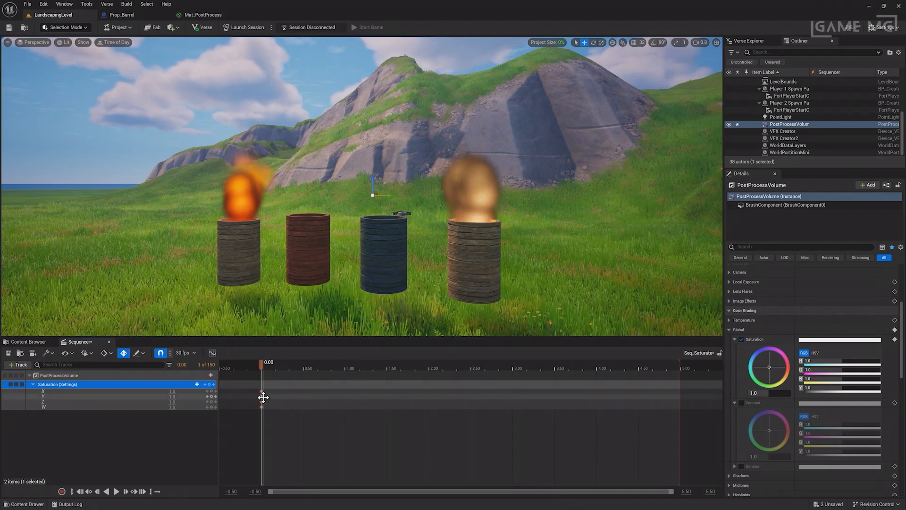
Step: Move the playhead to 2.00 seconds and switch the sequence's time display to frames
left_click_drag(261, 367, 430, 378)
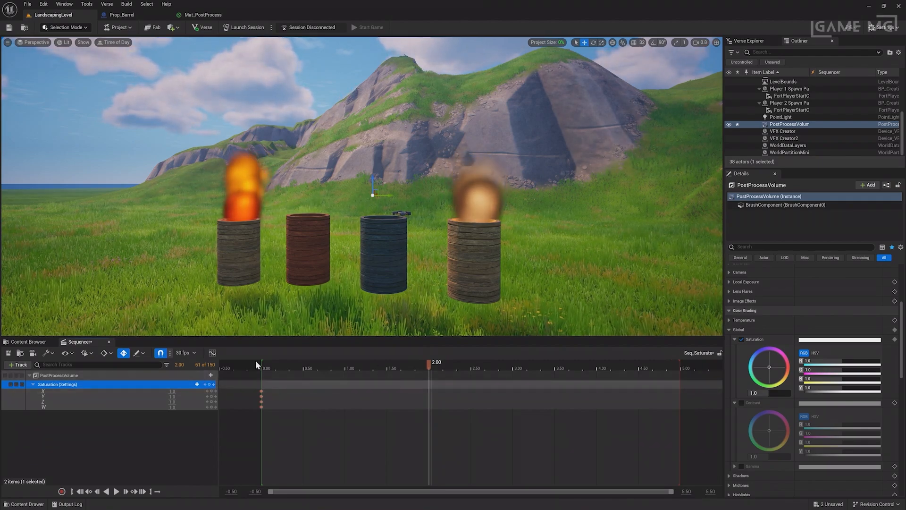
left_click(185, 353)
mouse_move(234, 322)
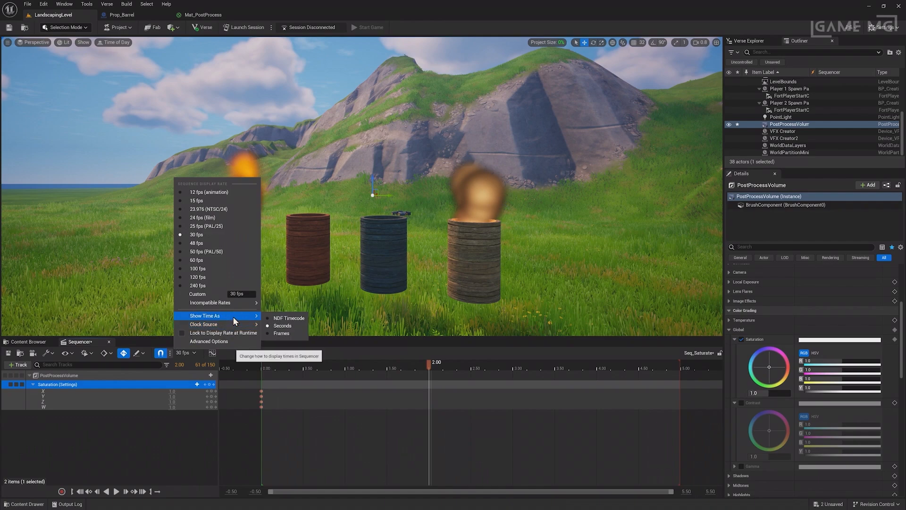
left_click(282, 333)
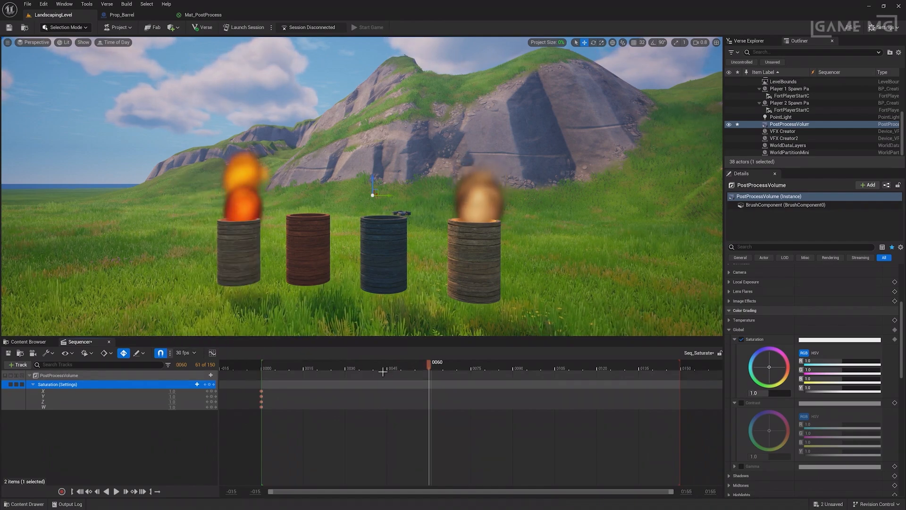
Step: Set the volume's global Saturation to 0.0 at frame 60 and keyframe all of its channels there
left_click(347, 368)
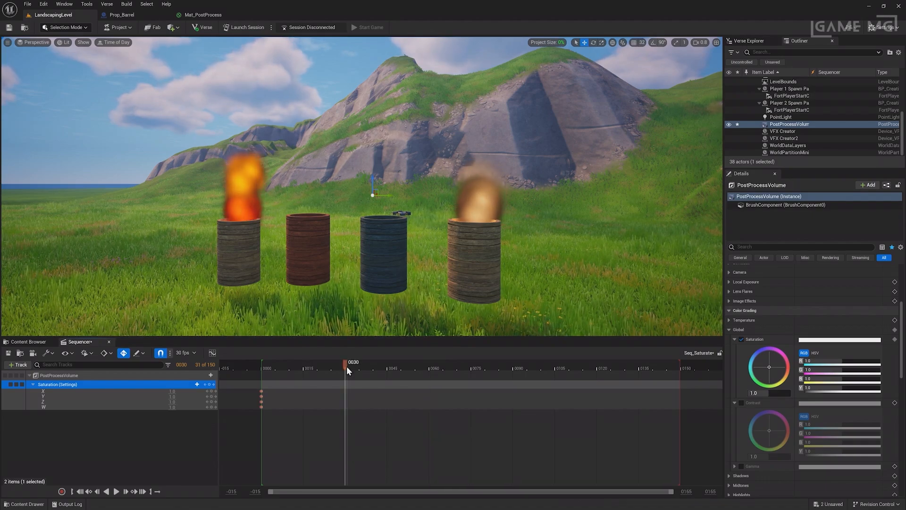
left_click(427, 367)
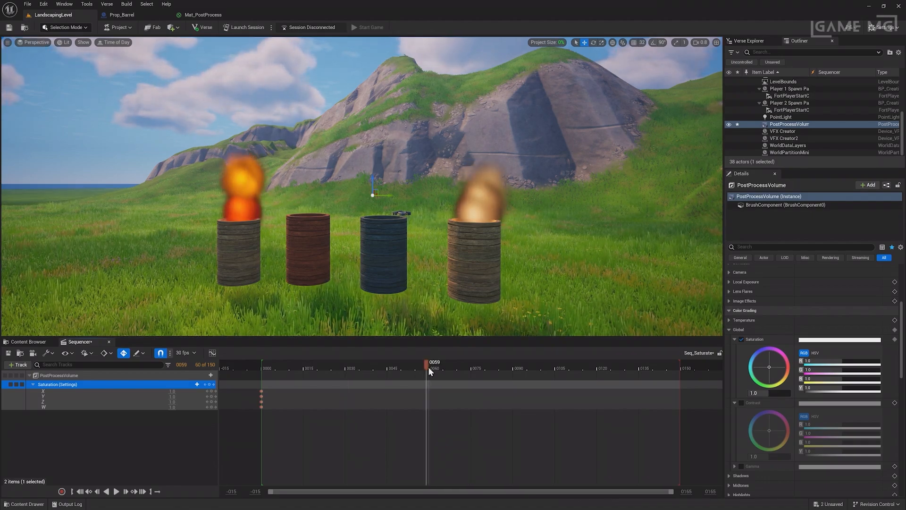
left_click(429, 366)
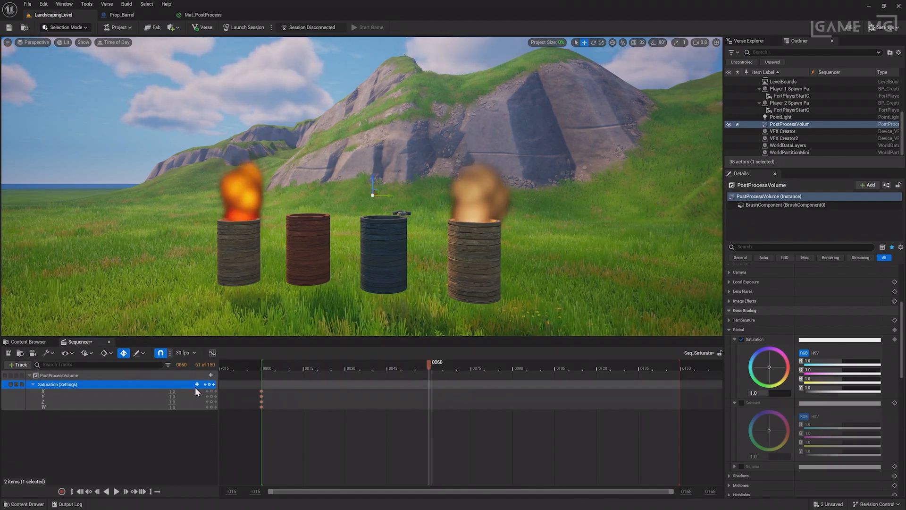
left_click_drag(755, 393, 732, 394)
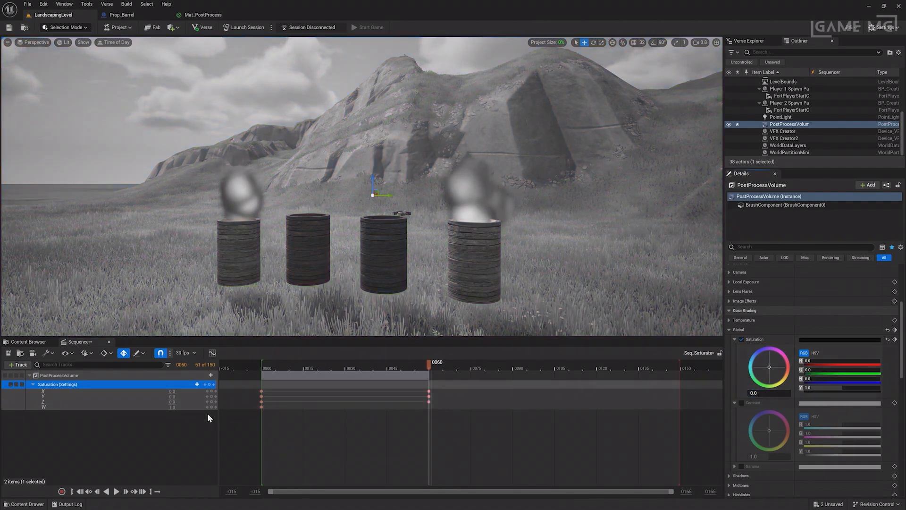
left_click(210, 384)
Step: Play the sequence from frame 0 past the second keyframe to preview the fade to black and white
left_click_drag(420, 368, 261, 365)
key("space")
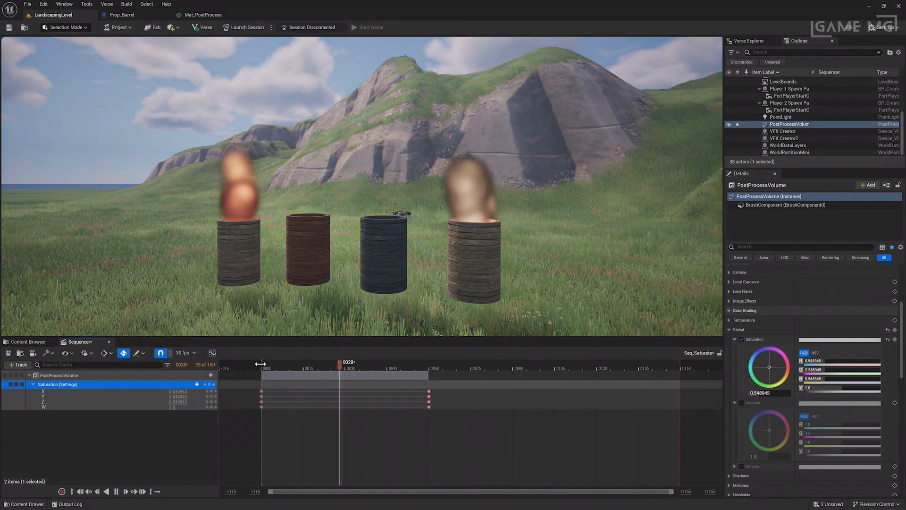
key("space")
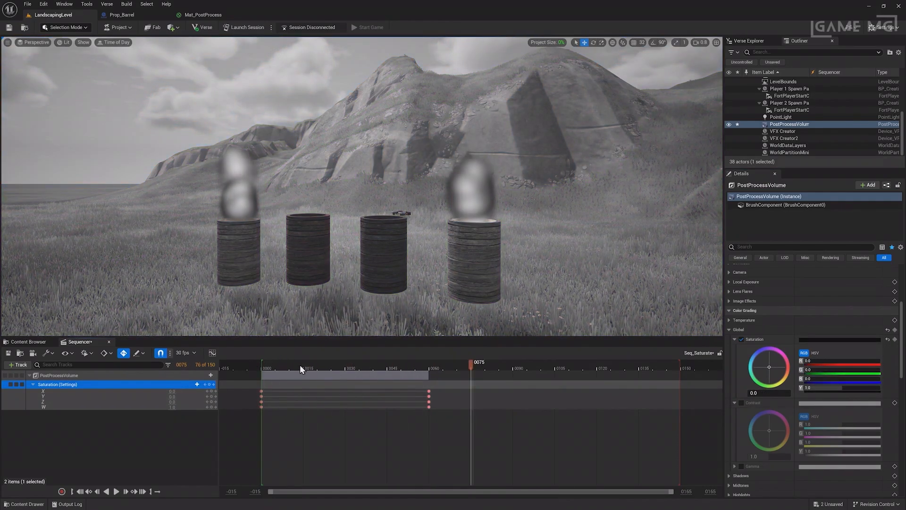
Step: Set the sequence's display rate to 60 fps and show its time in seconds
left_click(184, 353)
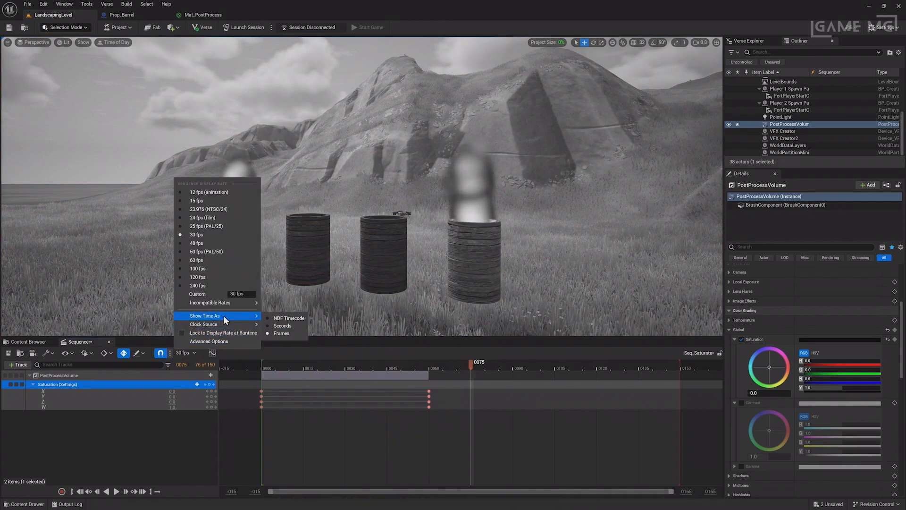
left_click(238, 260)
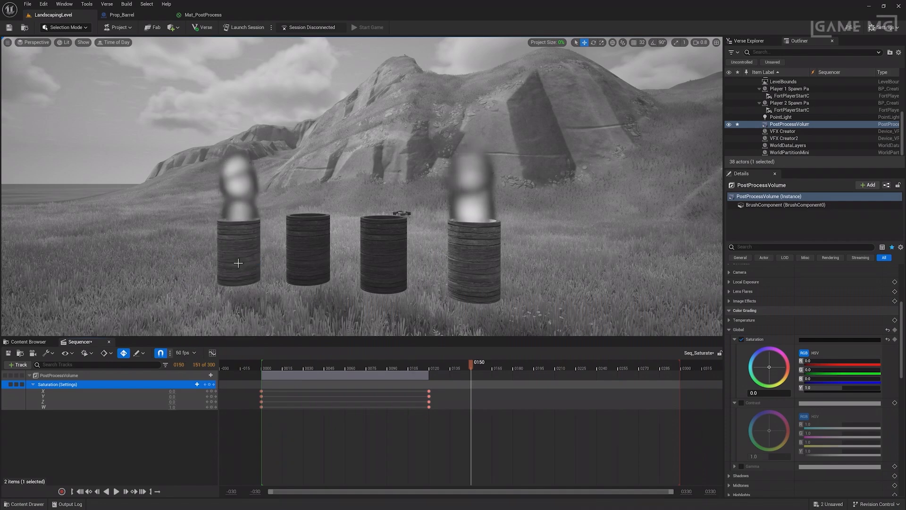
left_click(184, 353)
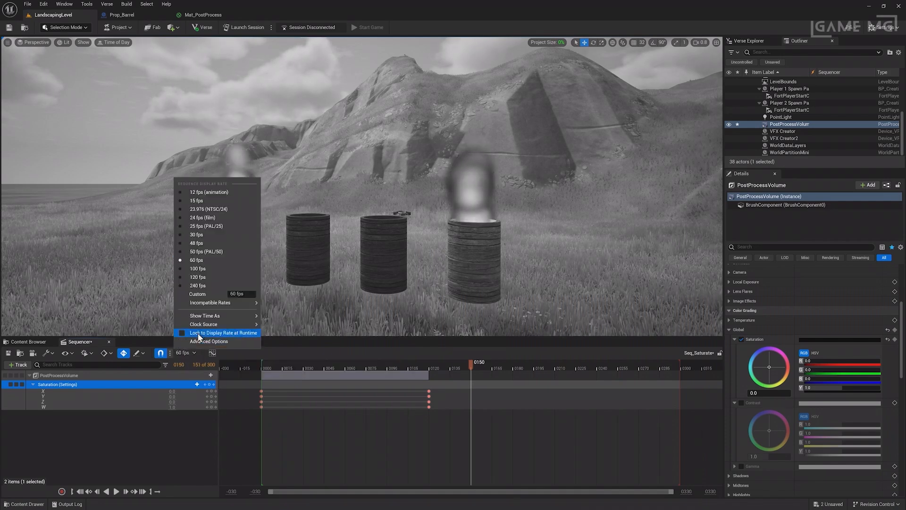
mouse_move(221, 315)
left_click(279, 325)
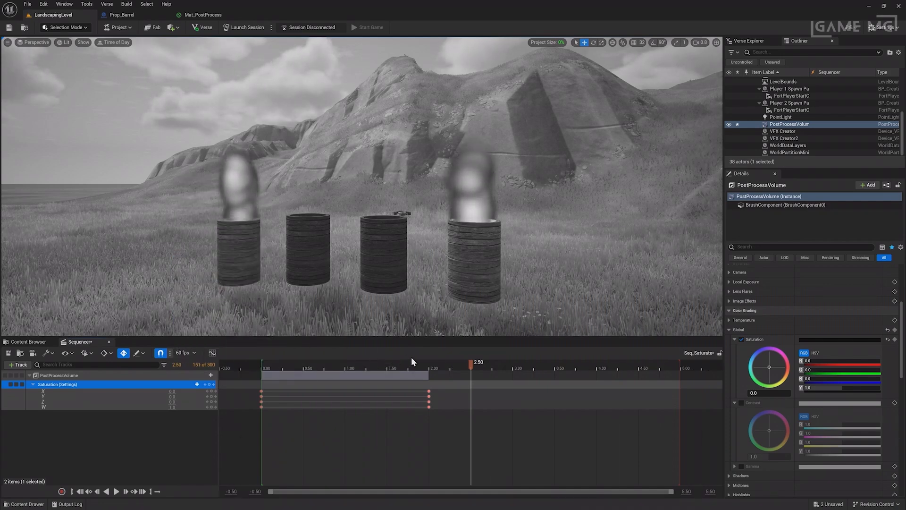
Step: Play the sequence from 0.00 seconds to preview the fade to black and white, and save the sequence
left_click_drag(430, 362, 263, 362)
key("space")
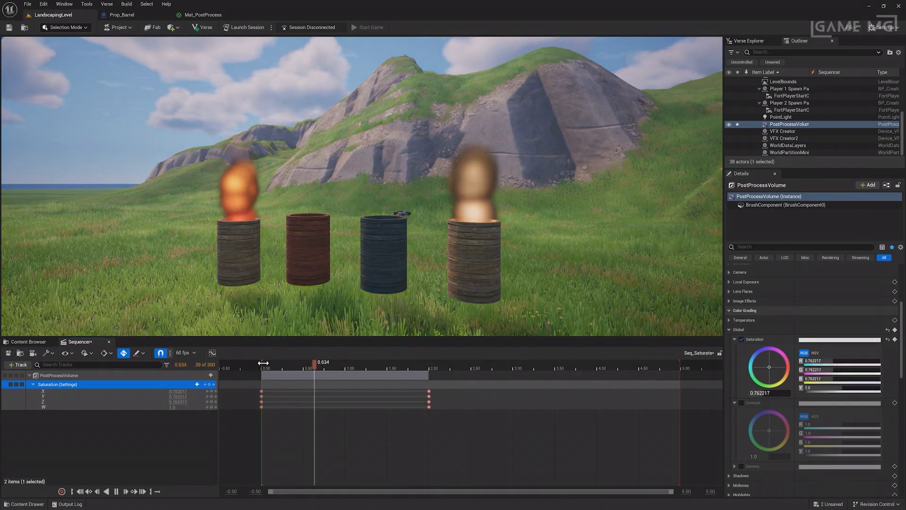
key("space")
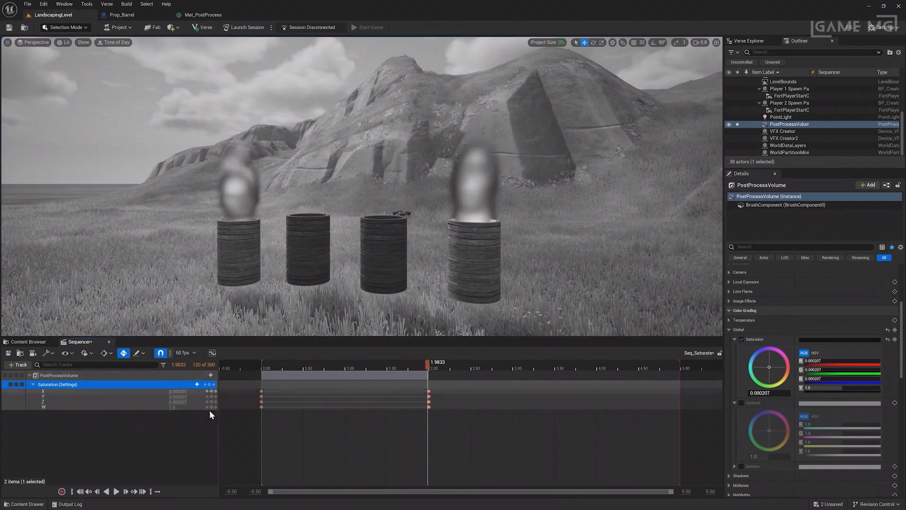
left_click(167, 442)
key("ctrl+s")
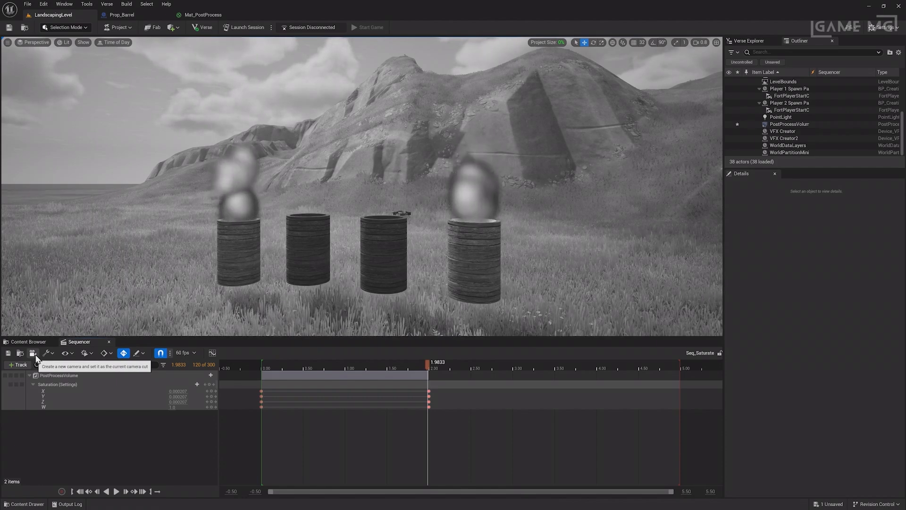
Step: Create a new cine camera as the current camera cut at the sequence start and pull it back to frame all four barrels
left_click(263, 367)
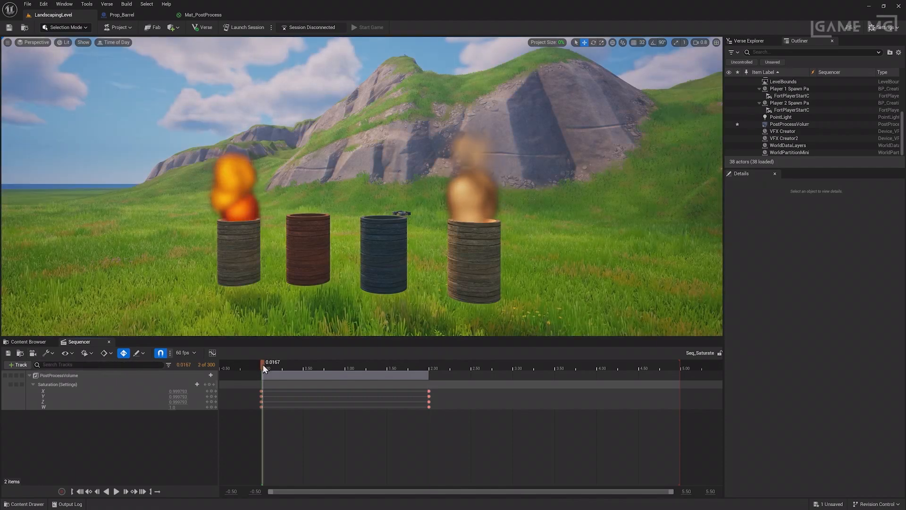
left_click(34, 354)
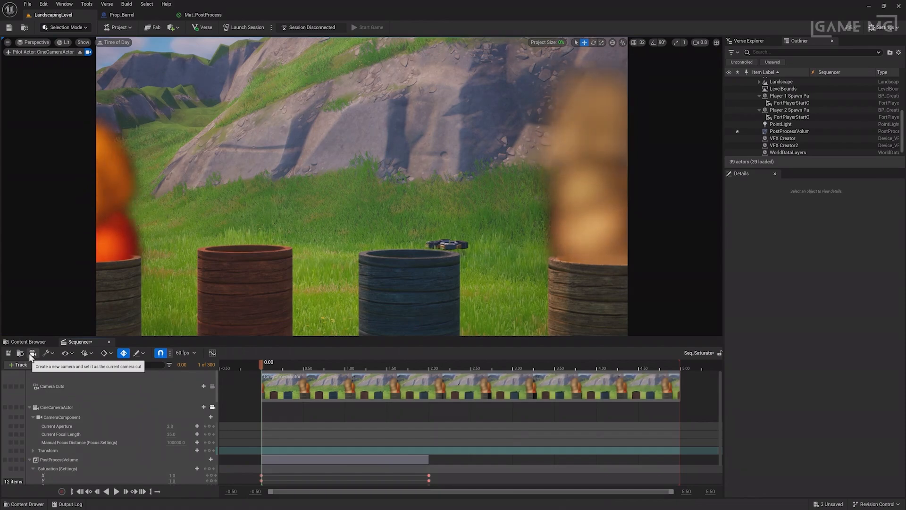
key("s")
right_click_drag(361, 186, 357, 184)
key("q")
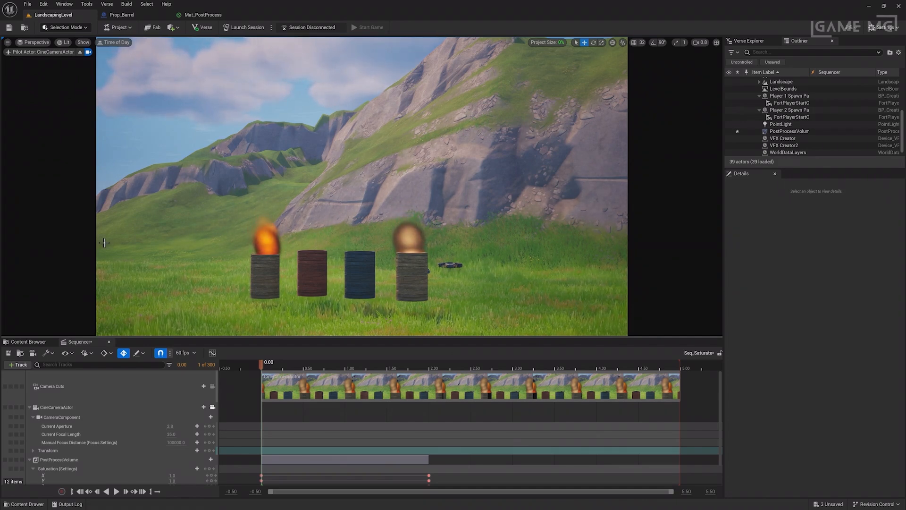
Step: Reframe the cine camera lower with the barrels below the mountain and keyframe its Transform at 0.00 seconds
left_click(64, 450)
right_click_drag(362, 187, 363, 186)
key("q")
key("s")
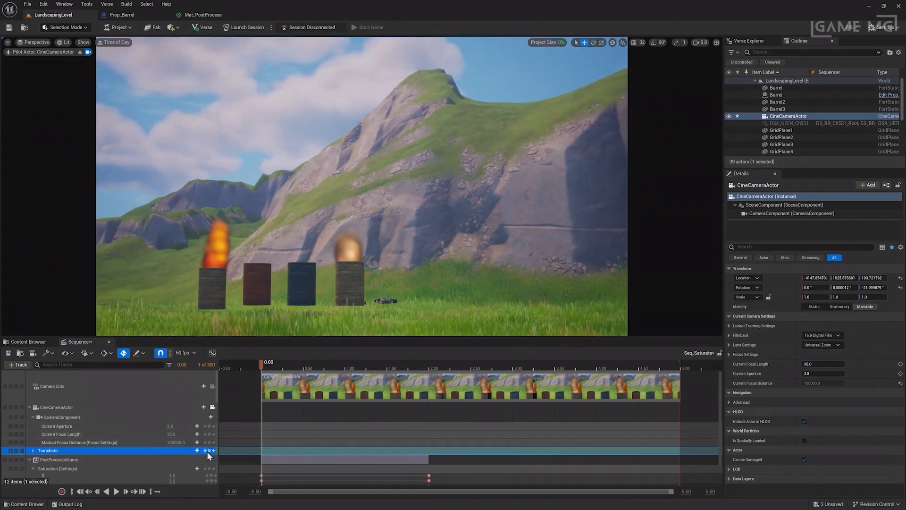
left_click(209, 451)
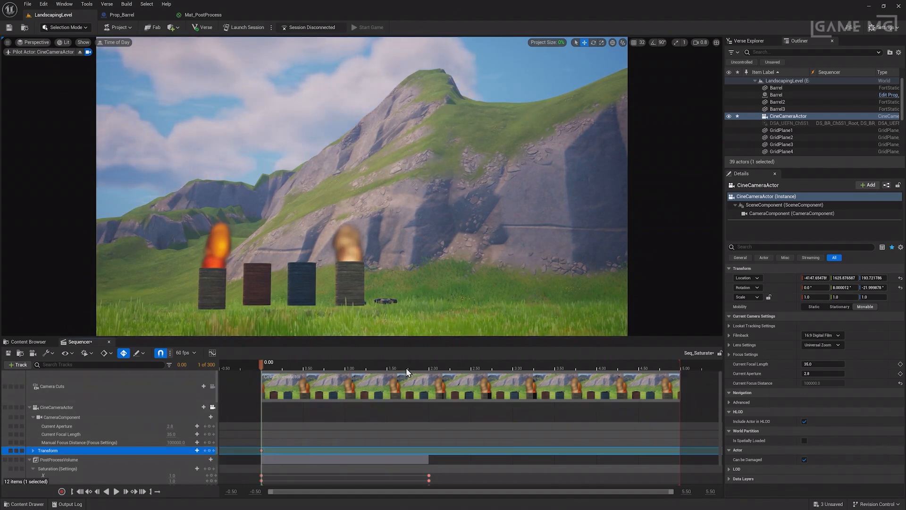
Step: Fly the camera up to face the mountain peak at 2.00 seconds, keyframe its Transform there, and save the sequence
left_click_drag(424, 367, 429, 367)
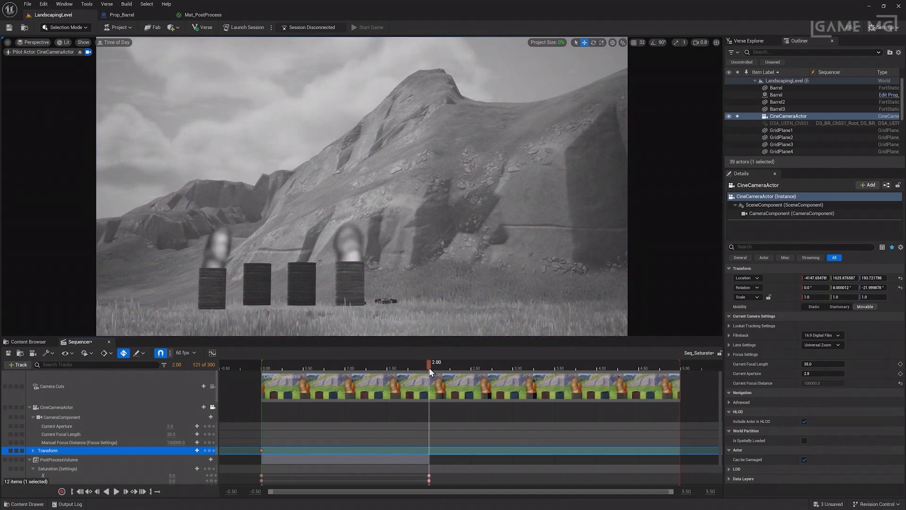
key("a")
mouse_move(429, 283)
right_mouse_down()
mouse_move(456, 285)
mouse_move(475, 302)
mouse_move(504, 296)
mouse_move(429, 283)
right_mouse_up()
scroll(429, 283, "up", 1)
key("w")
key("e")
scroll(428, 283, "down", 2)
key("ctrl+s")
Step: Play the sequence from the start to preview the camera move together with the color fade
left_click(256, 361)
key("space")
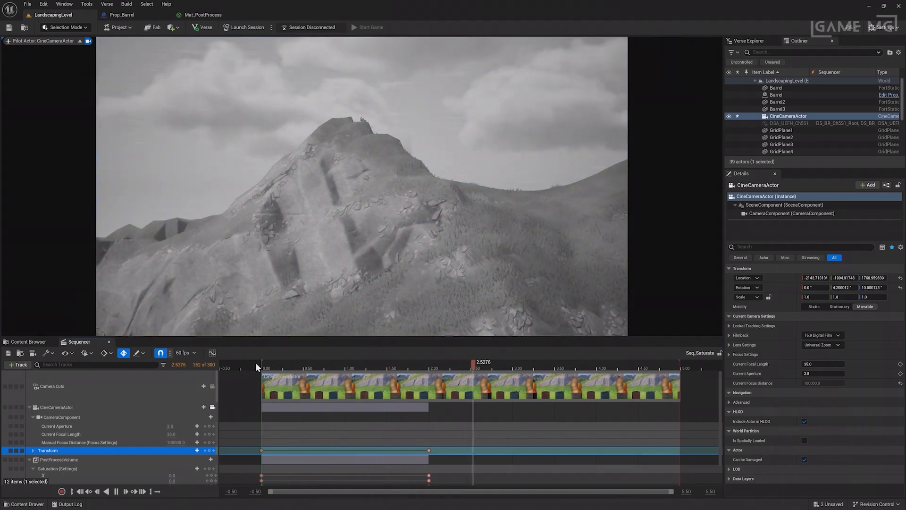
key("space")
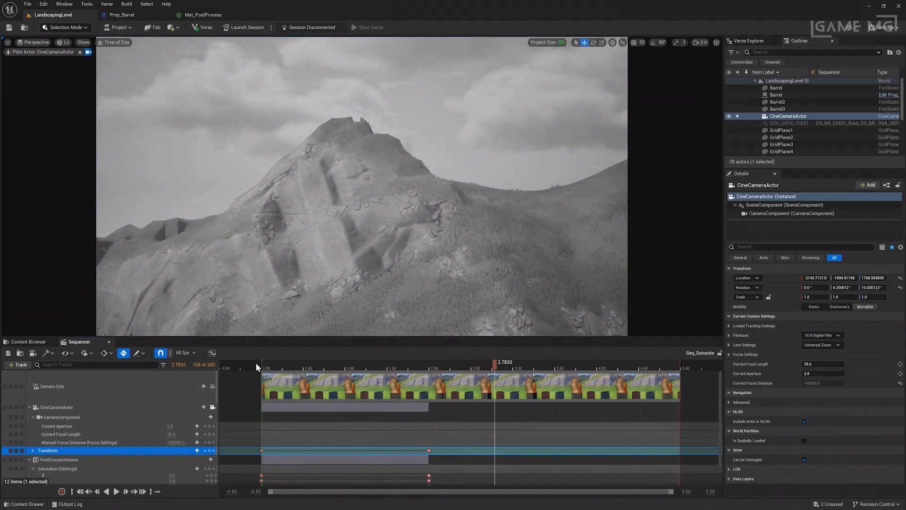
Step: Release the viewport from the CineCameraActor's view, save the level and collapse the camera's tracks in the sequence
left_click(80, 53)
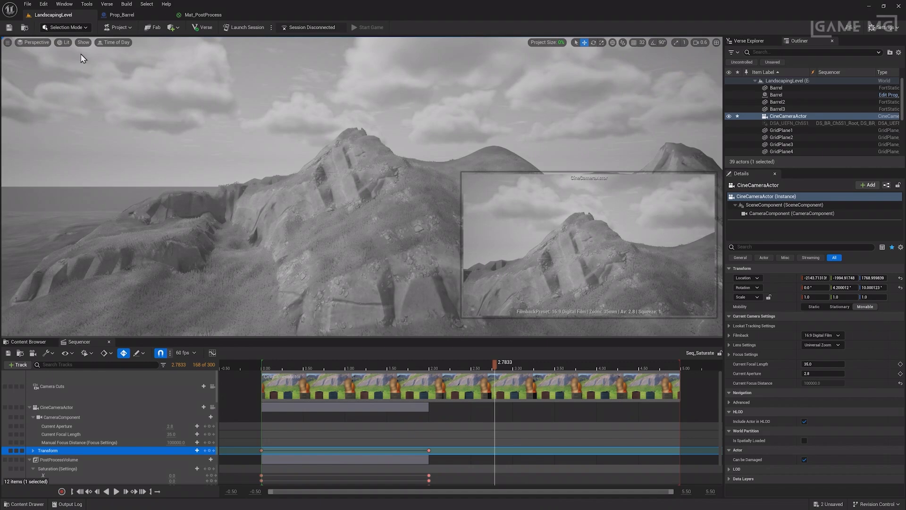
key("ctrl+s")
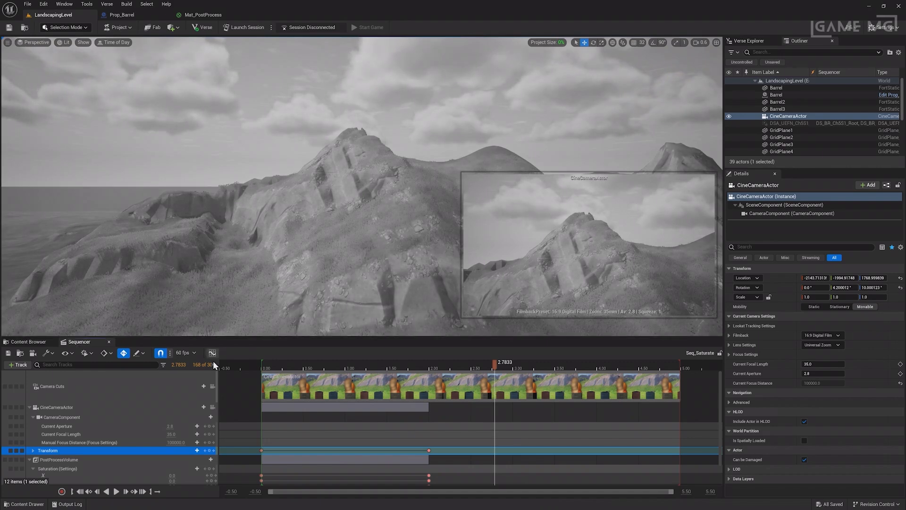
left_click(155, 387)
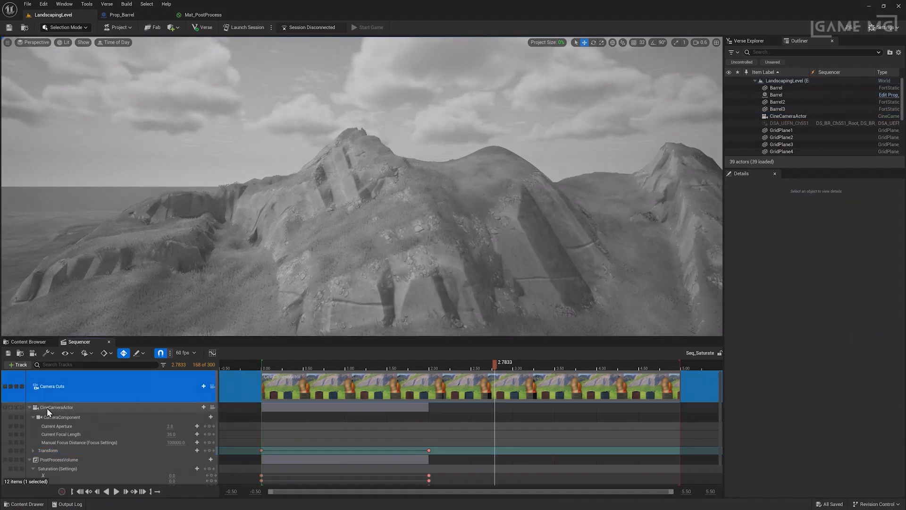
left_click(29, 407)
left_click(212, 407)
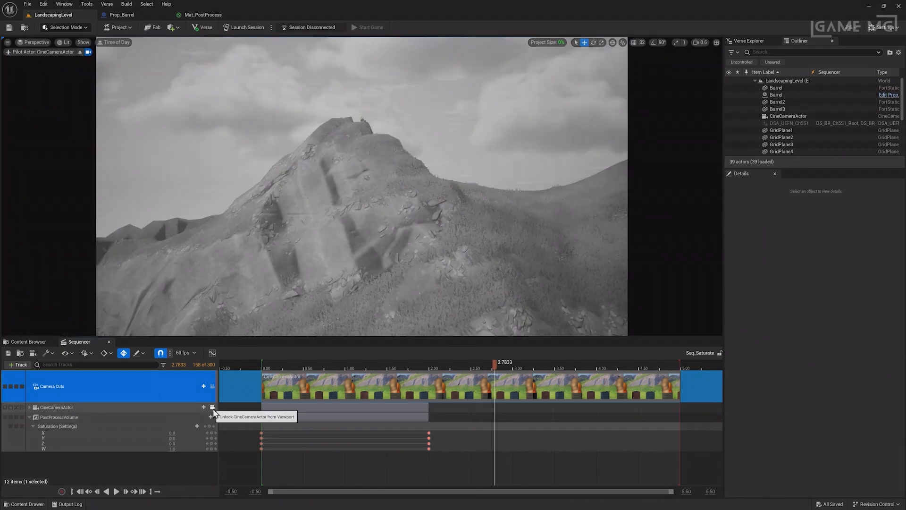
left_click(79, 52)
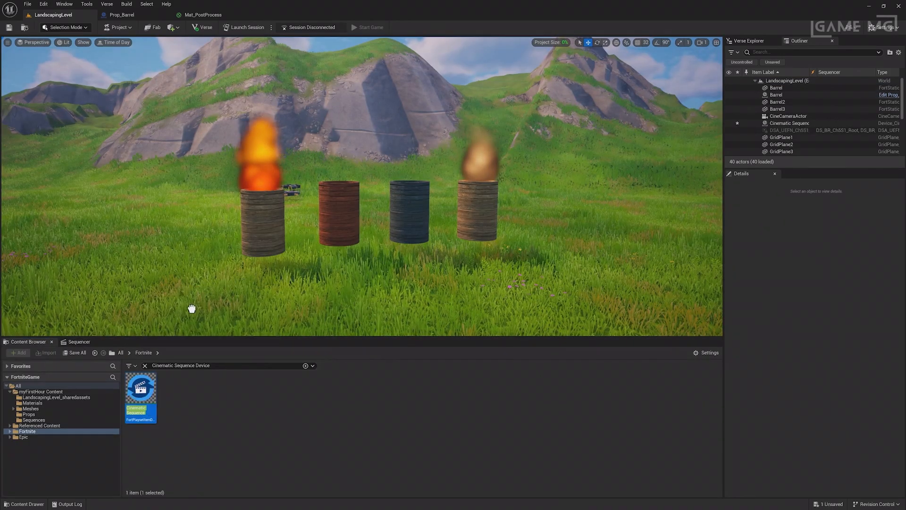
Step: Place a Cinematic Sequence Device on the grass near the flaming barrel and assign Seq_Saturate as its sequence
left_click_drag(191, 309, 189, 245)
right_click_drag(189, 246, 182, 240)
key("g")
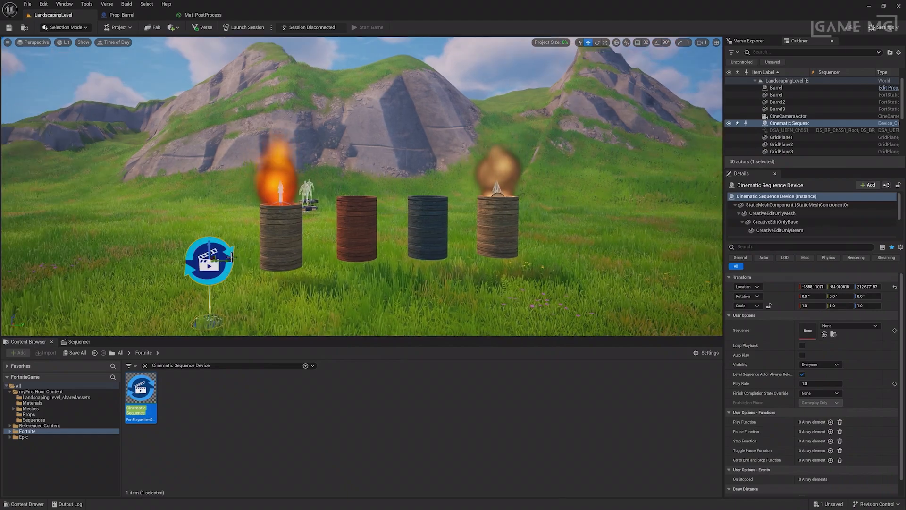
left_click(848, 330)
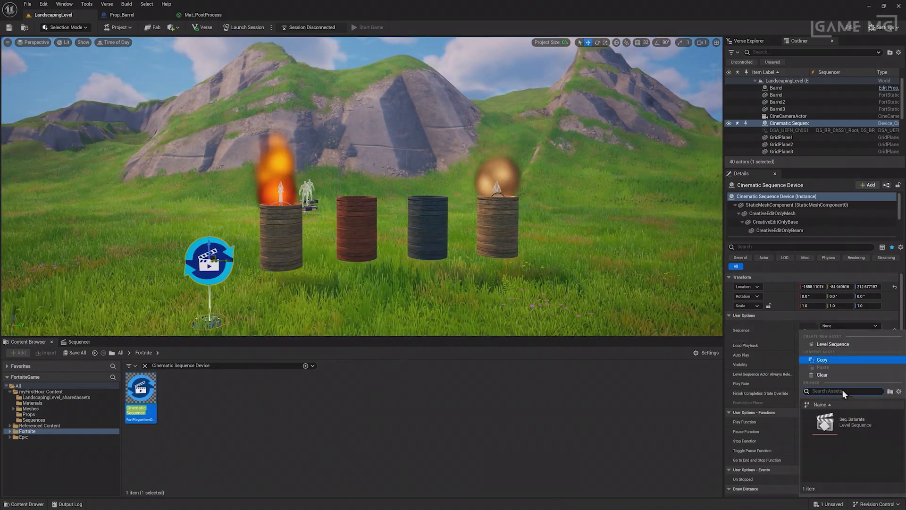
left_click(835, 424)
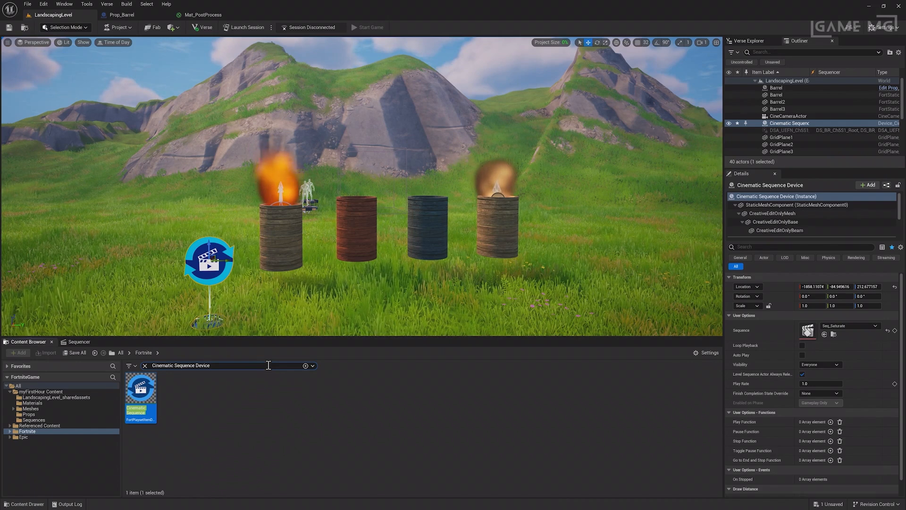
Step: Search the Fortnite content for Trigger, place the Trigger device on the grass in front of the flaming barrel, and select it
type("Trigger")
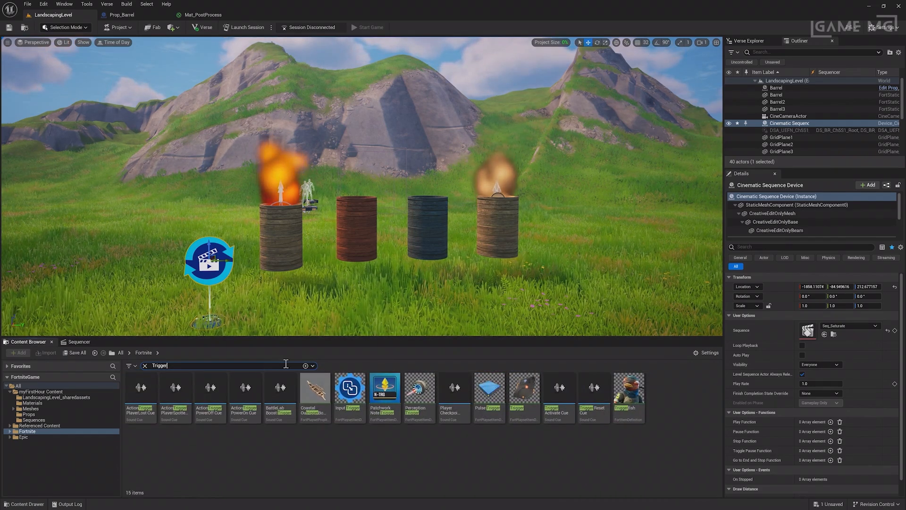
left_click_drag(523, 388, 306, 296)
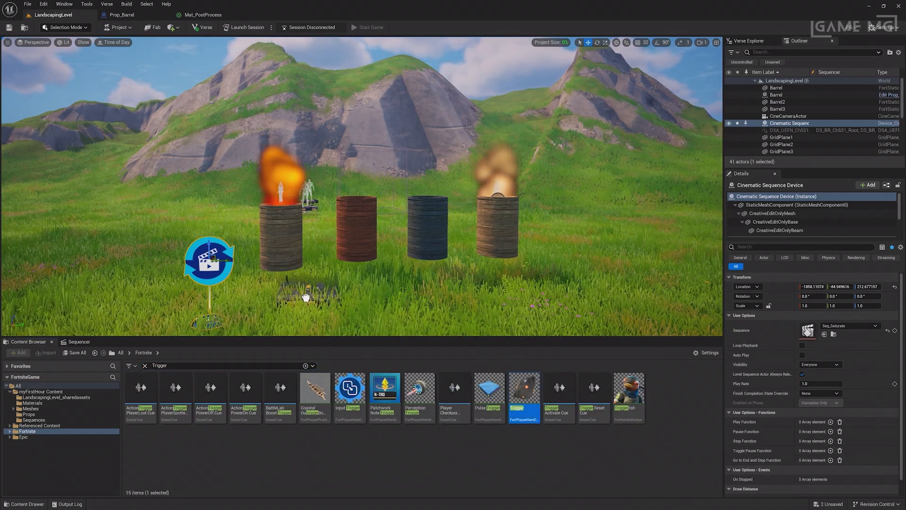
left_click(279, 288)
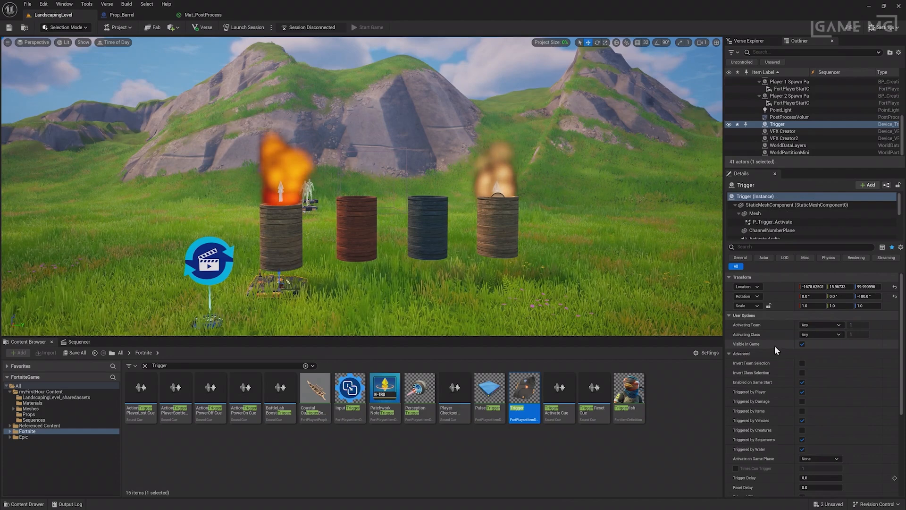
Step: Turn off the trigger's Visible in Game, Trigger VFX and Trigger SFX options
scroll(775, 347, "down", 3)
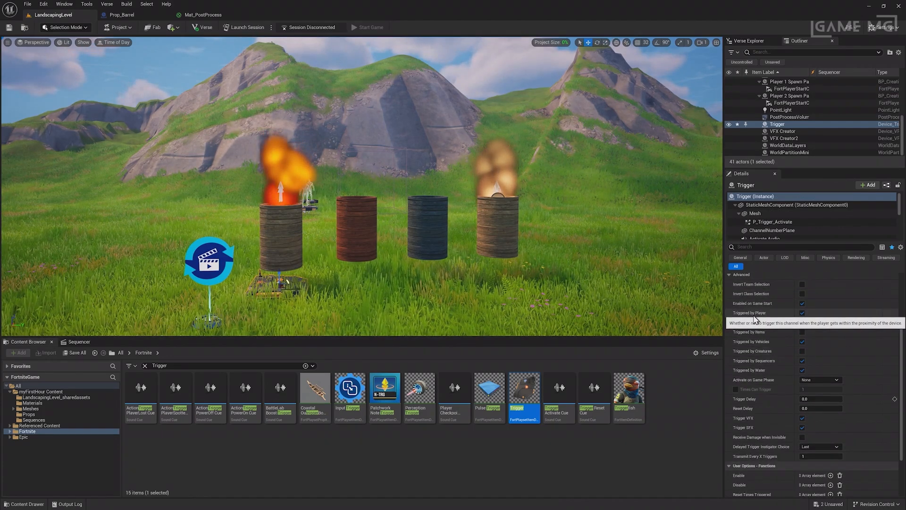
scroll(755, 318, "up", 3)
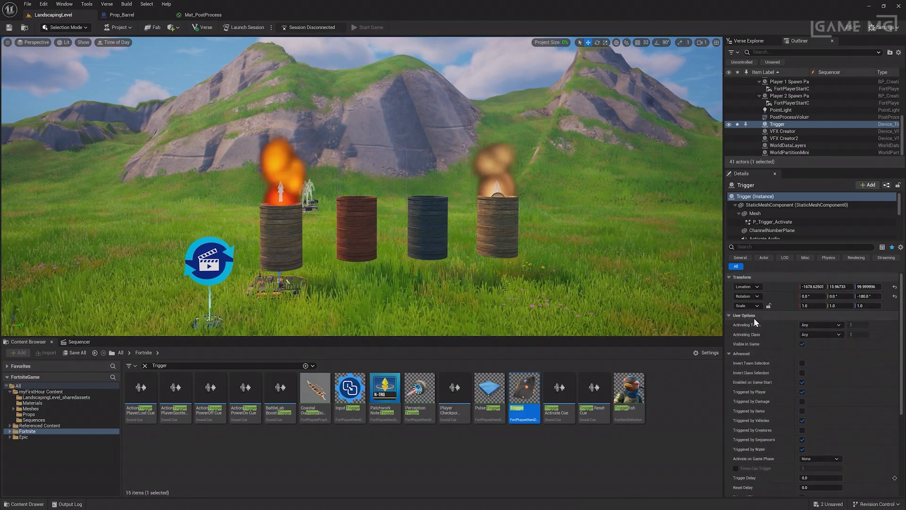
left_click(802, 343)
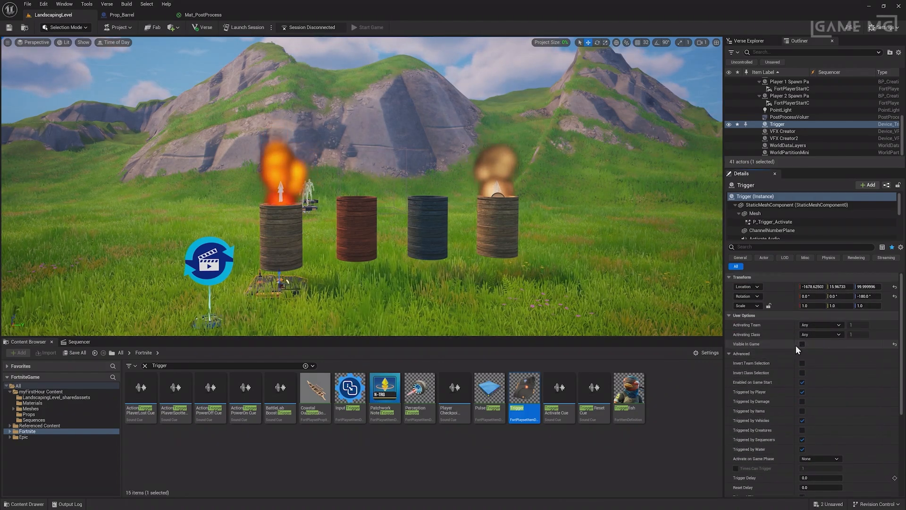
scroll(774, 347, "down", 3)
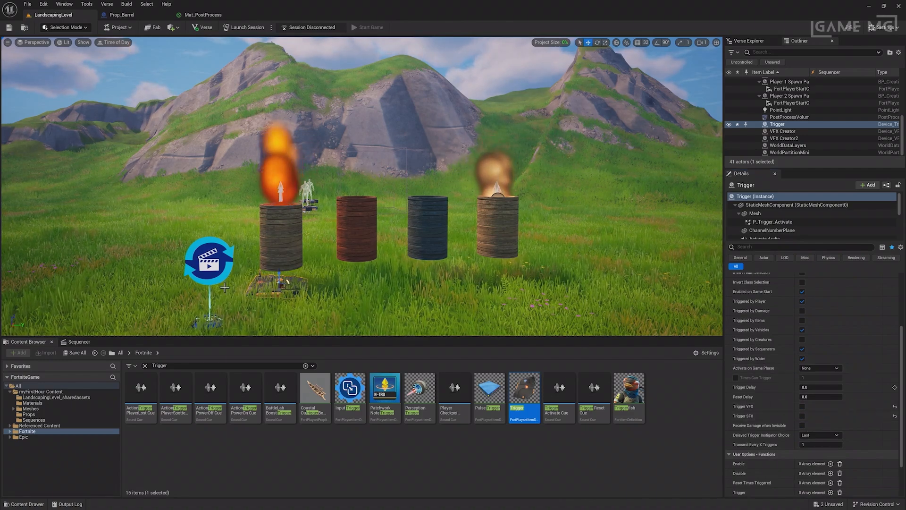
Step: Add a Play Function entry to the Cinematic Sequence Device and bind it to the Trigger's On Triggered event
left_click(212, 276)
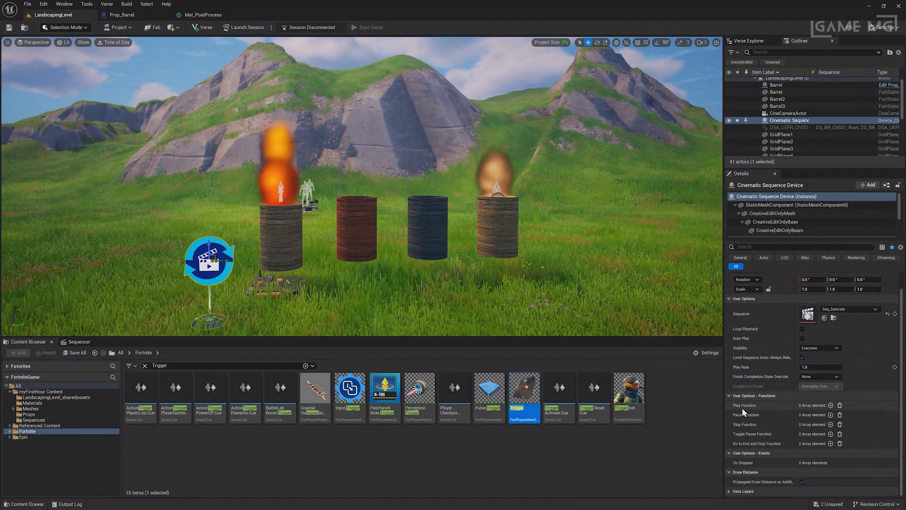
left_click(831, 405)
left_click(816, 414)
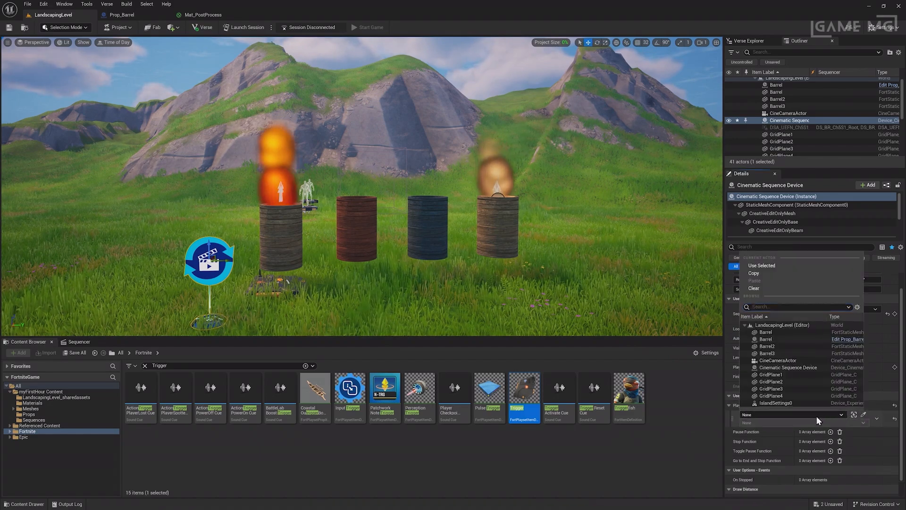
type("tri")
left_click(767, 339)
left_click(785, 415)
left_click(784, 423)
left_click(778, 436)
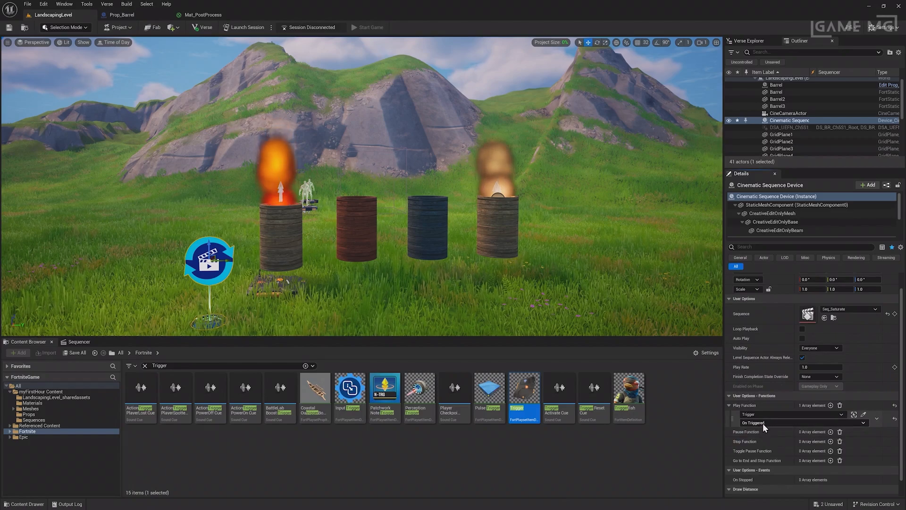